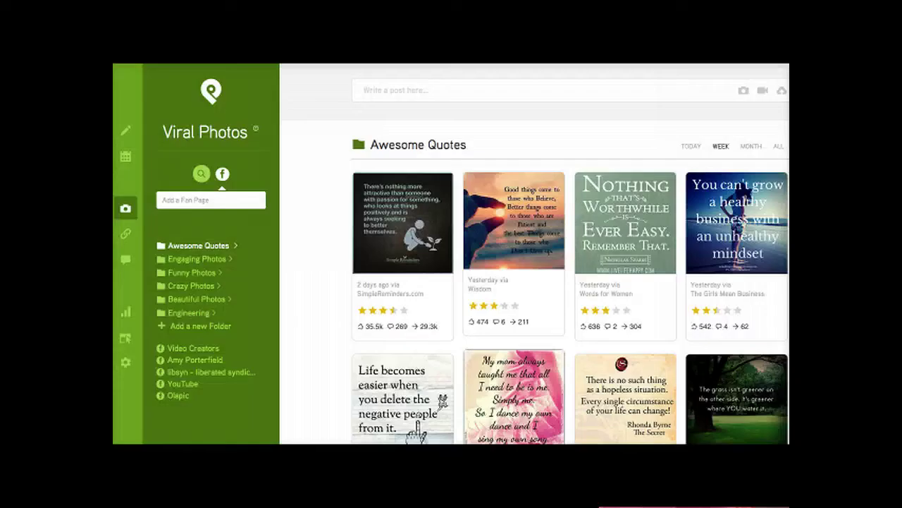
# Browse the past week's viral photos in the Awesome Quotes folder
pyautogui.scroll(-2, 571, 282)
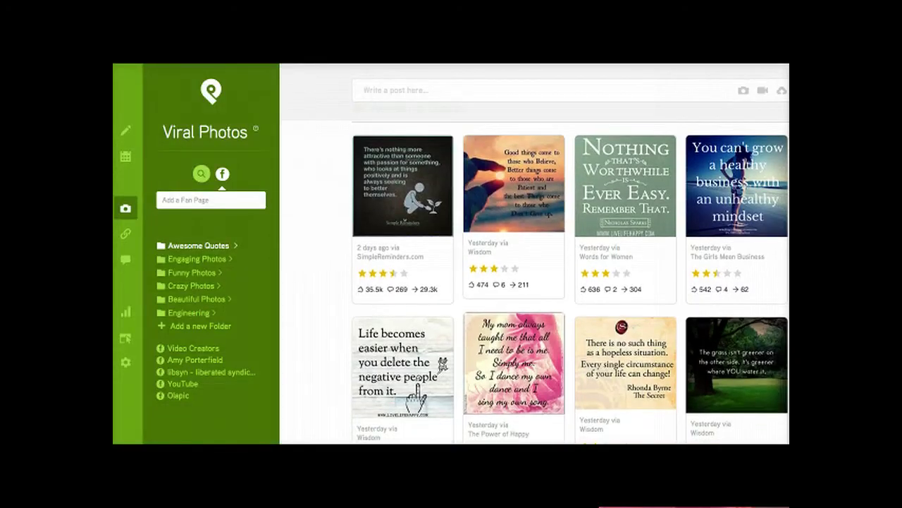
pyautogui.scroll(-5, 571, 282)
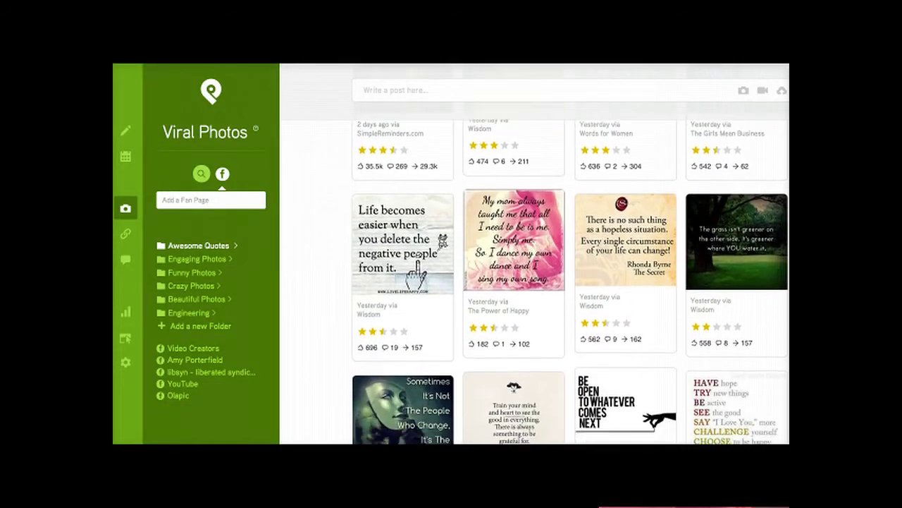
pyautogui.scroll(-2, 570, 280)
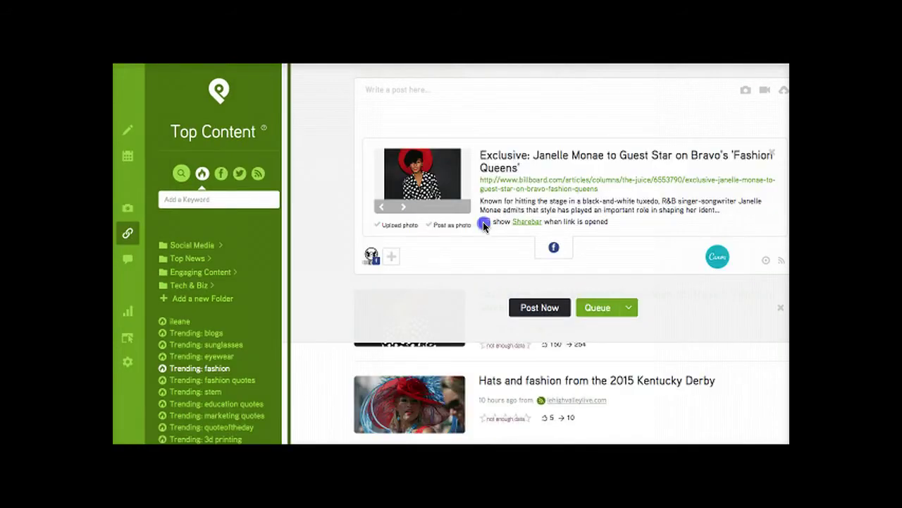
# Turn off the Sharebar option on the Janelle Monae 'Fashion Queens' article post and add the post to the queue
pyautogui.click(484, 222)
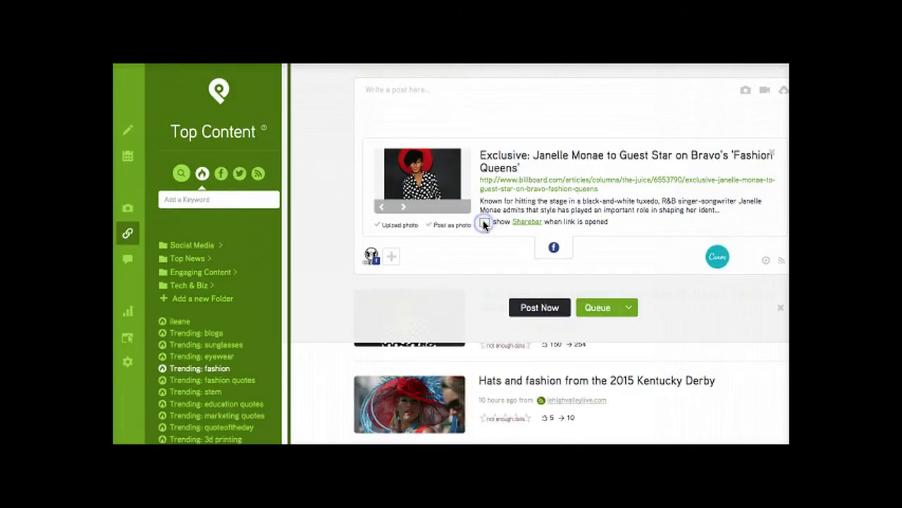
pyautogui.click(596, 309)
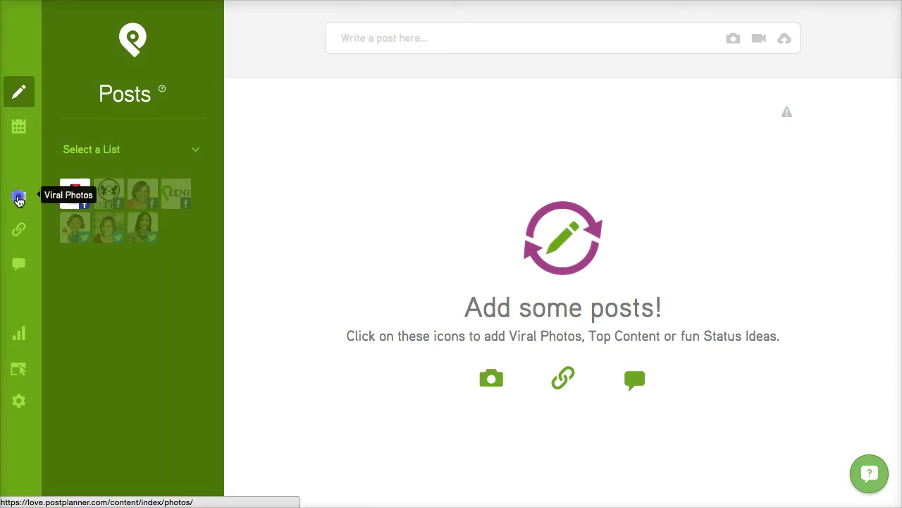
# Open Viral Photos and examine the Awesome Quotes images with their star ratings and engagement counts
pyautogui.click(19, 202)
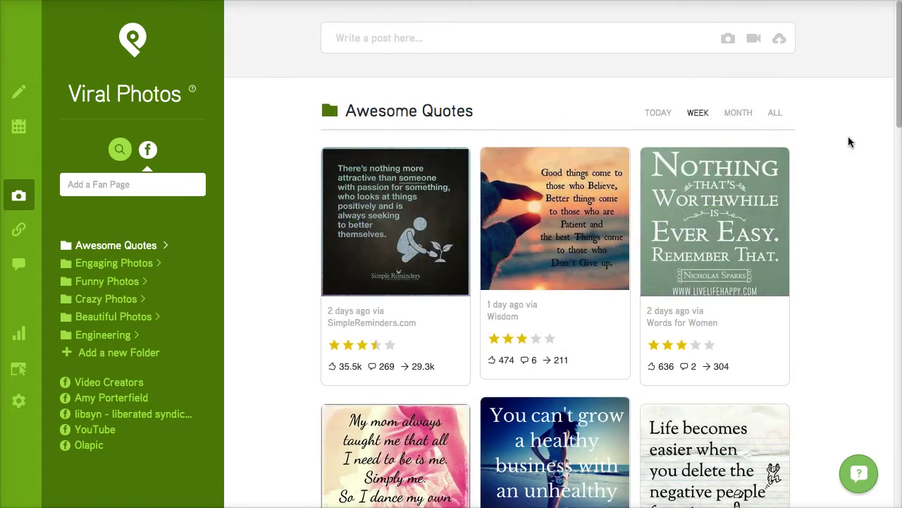
pyautogui.scroll(-1, 848, 138)
pyautogui.scroll(-5, 848, 138)
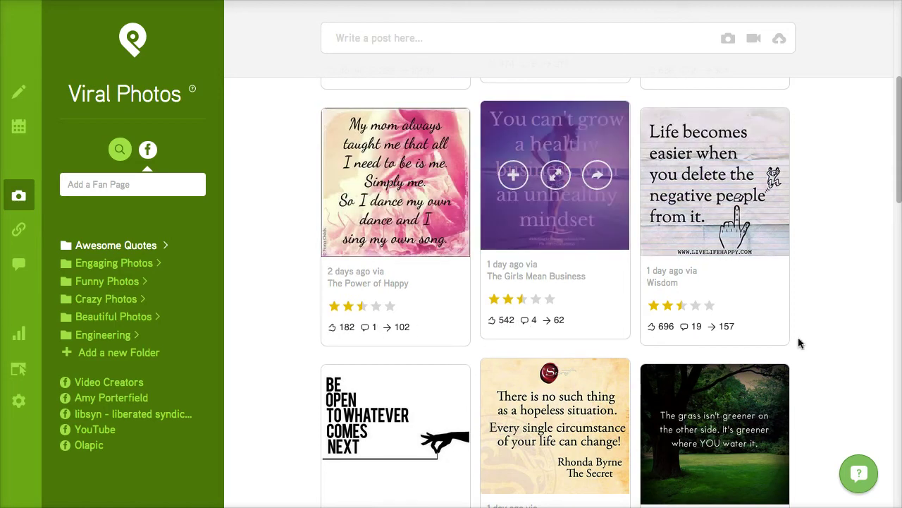
pyautogui.scroll(-2, 856, 300)
pyautogui.scroll(-3, 856, 300)
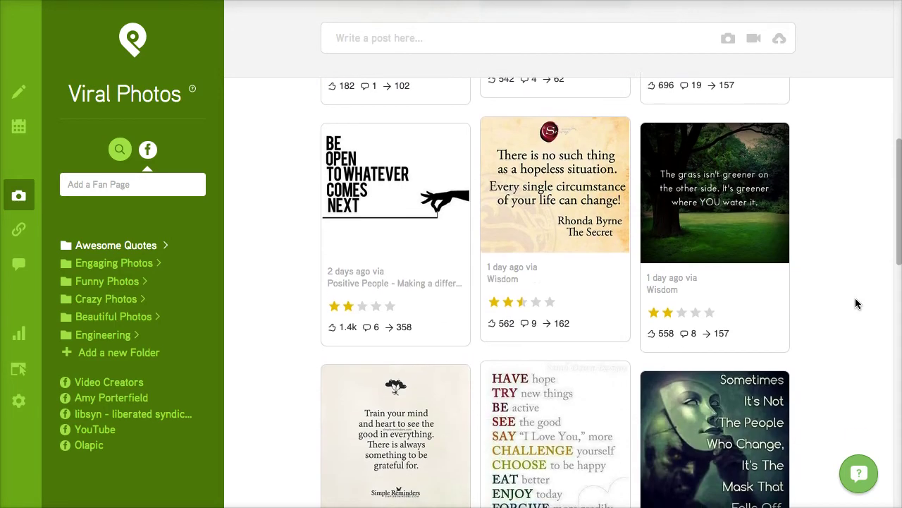
pyautogui.scroll(2, 856, 300)
pyautogui.scroll(6, 855, 304)
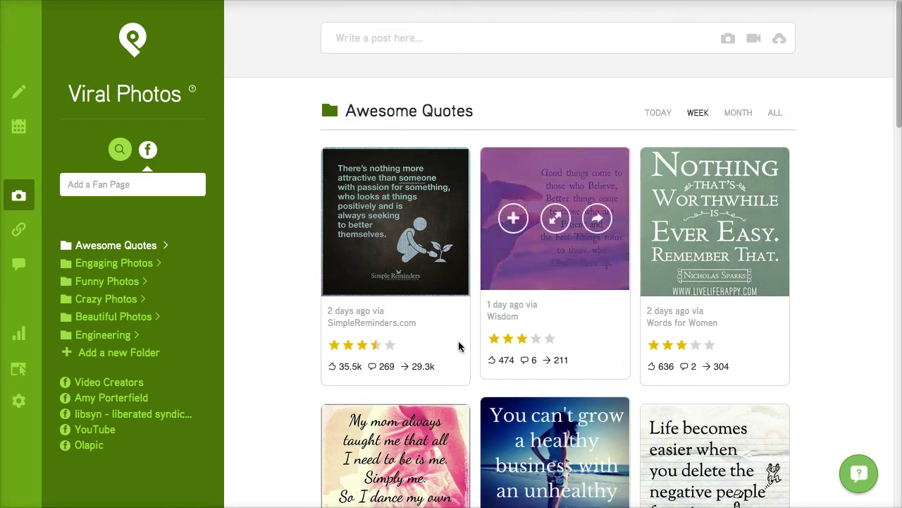
pyautogui.scroll(-5, 459, 347)
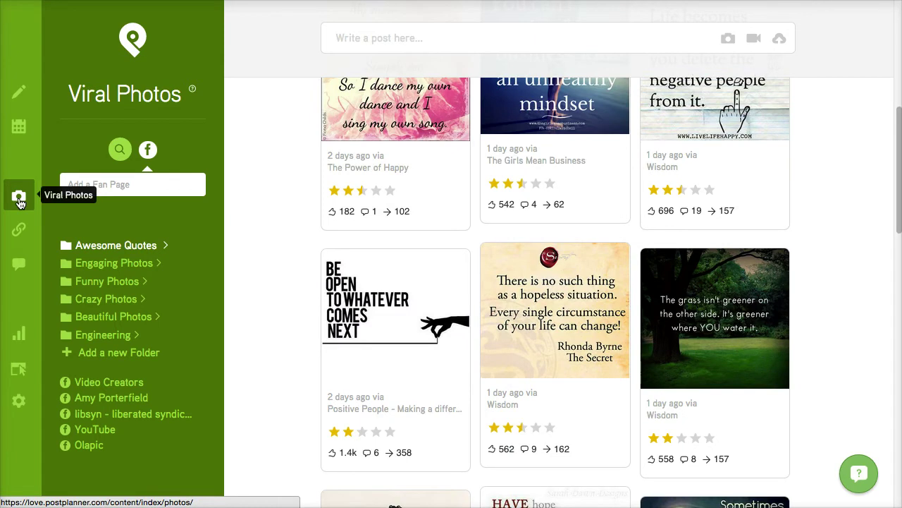
# Expand the Social Media folder in Top Content to review its pages, and switch source entry to Facebook fan pages
pyautogui.click(20, 229)
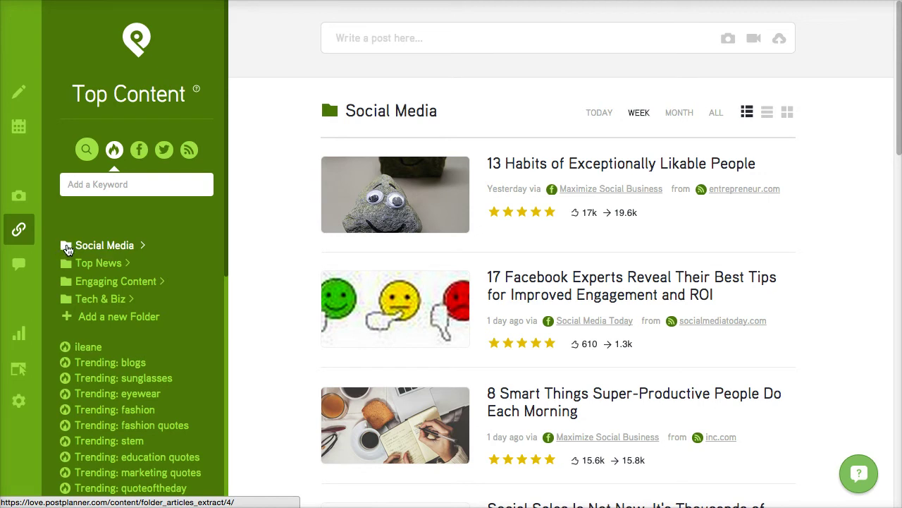
pyautogui.click(144, 249)
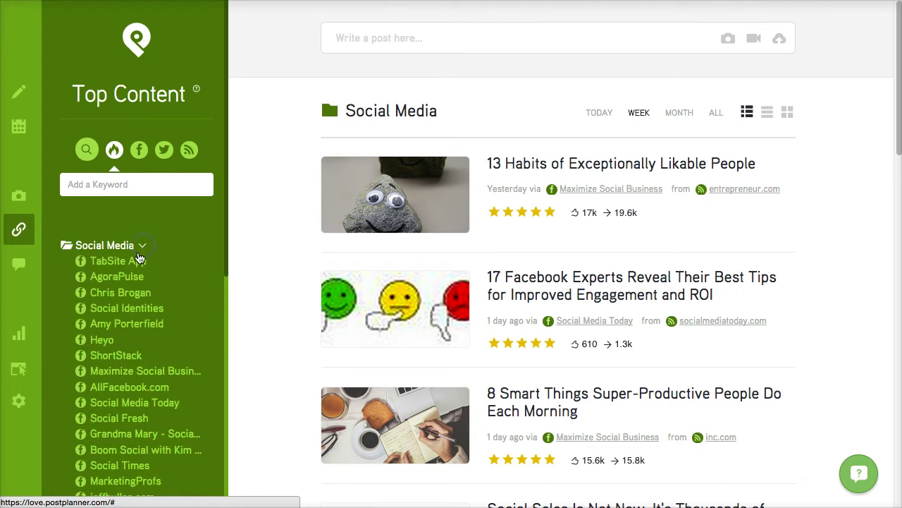
pyautogui.scroll(-3, 169, 281)
pyautogui.scroll(-6, 168, 278)
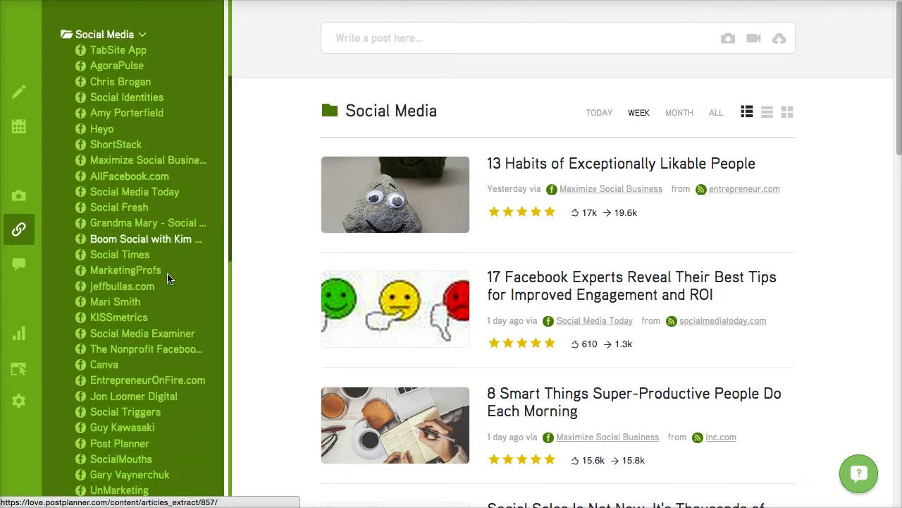
pyautogui.scroll(10, 168, 279)
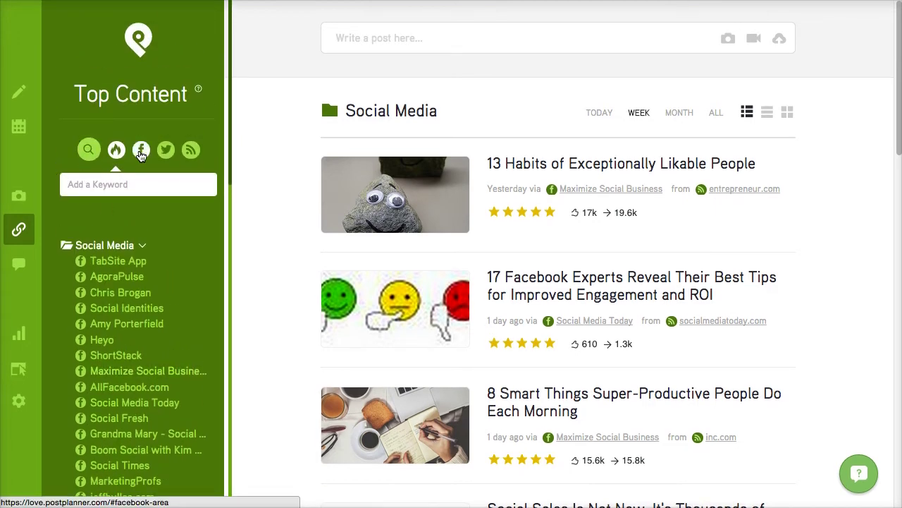
pyautogui.click(141, 149)
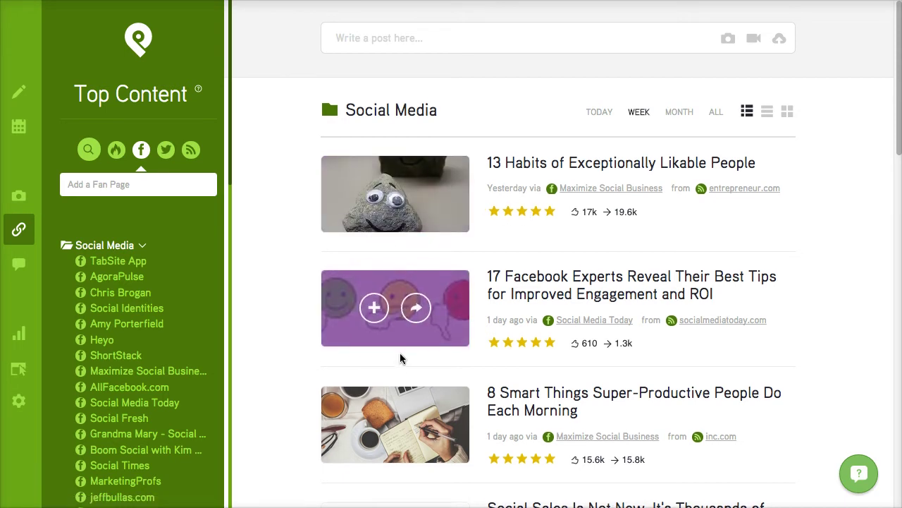
# Load the article "8 Smart Things Super-Productive People Do Each Morning" into a new post and open its description for editing
pyautogui.scroll(-1, 400, 356)
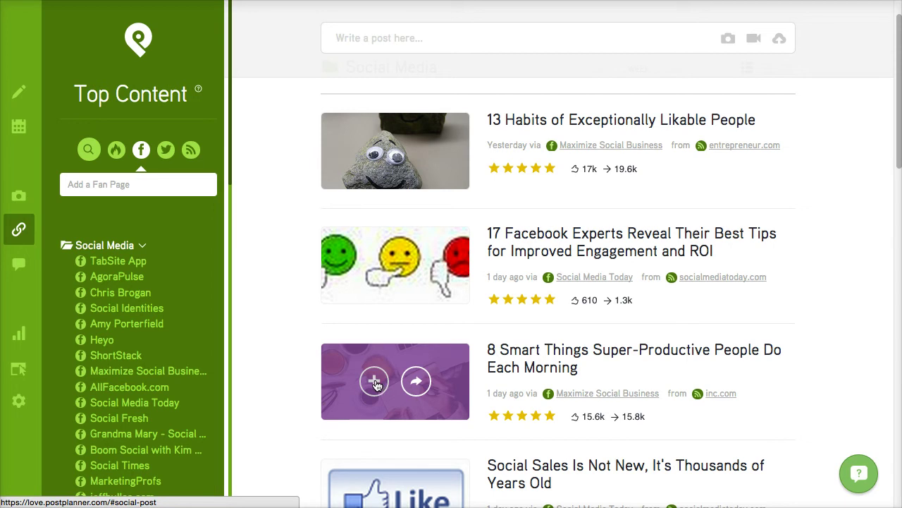
pyautogui.click(374, 381)
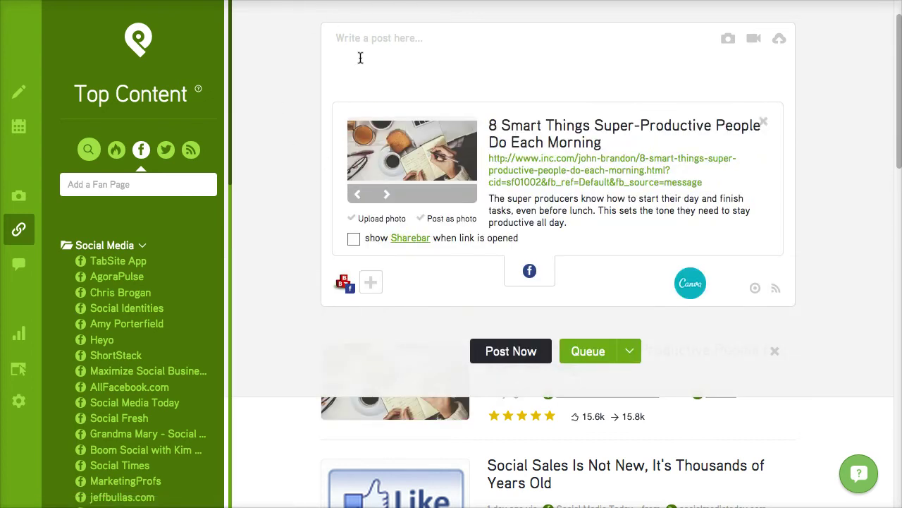
pyautogui.click(498, 210)
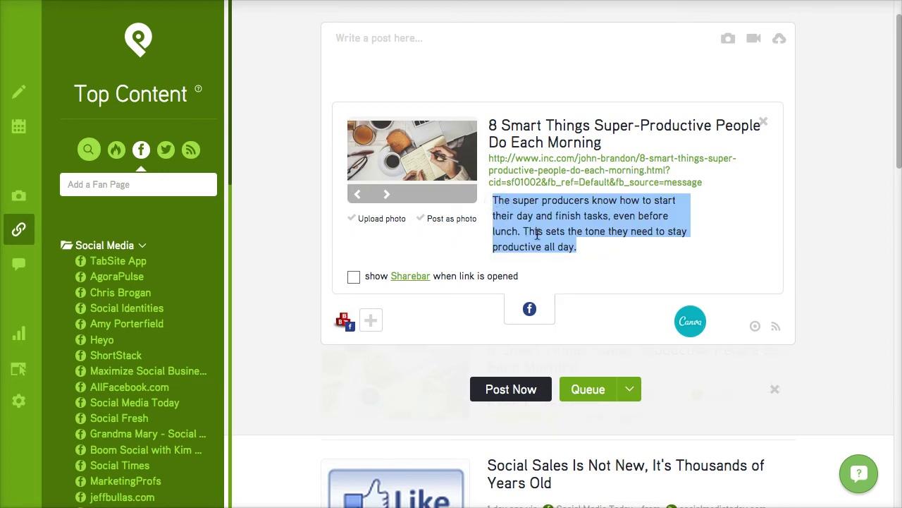
pyautogui.click(360, 46)
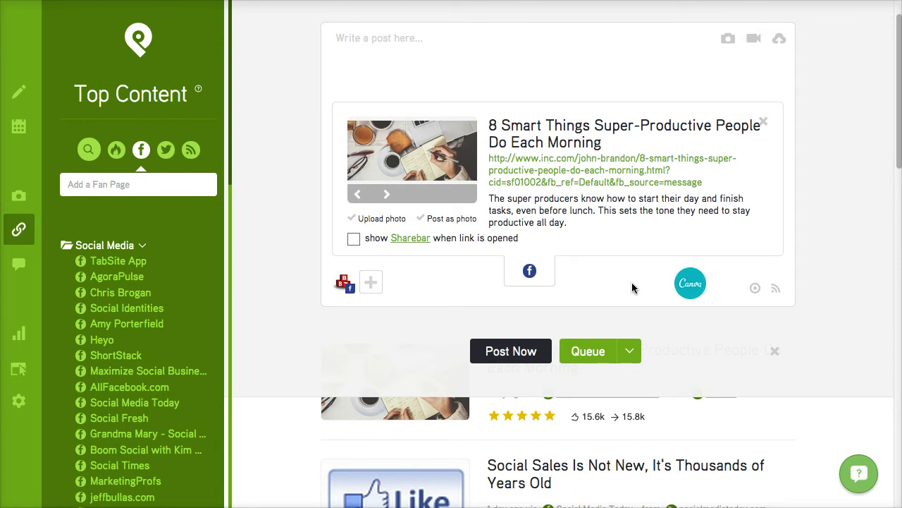
# Open the Canva designer from the draft post and look at its layouts and uploaded images
pyautogui.click(691, 285)
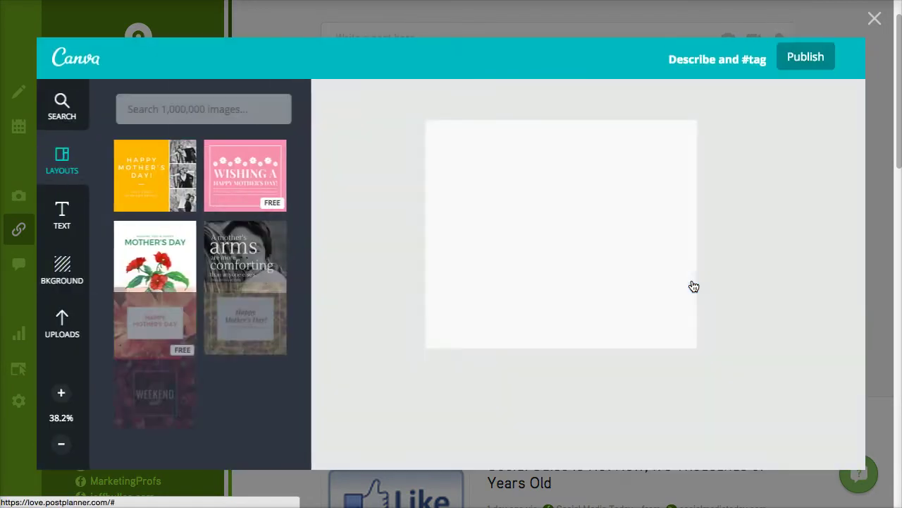
pyautogui.scroll(-3, 603, 262)
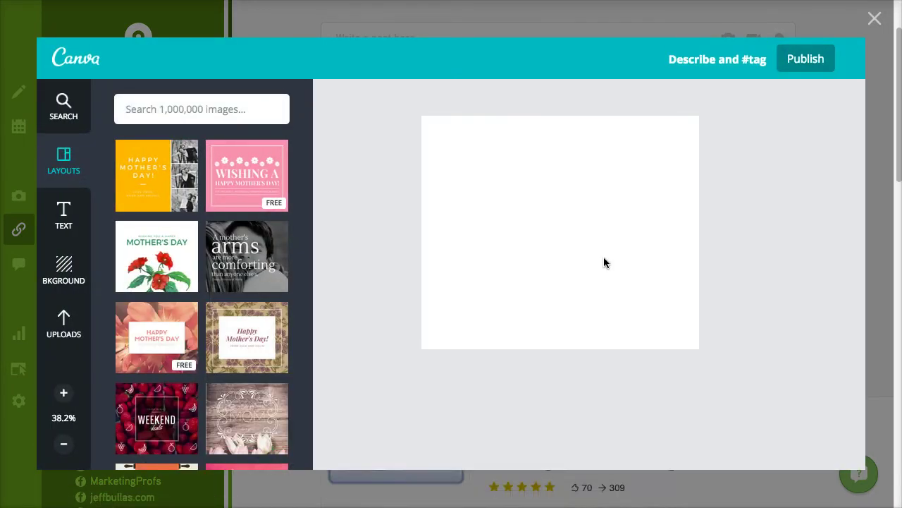
pyautogui.moveTo(305, 134)
pyautogui.mouseDown()
pyautogui.moveTo(306, 362)
pyautogui.moveTo(317, 121)
pyautogui.mouseUp()
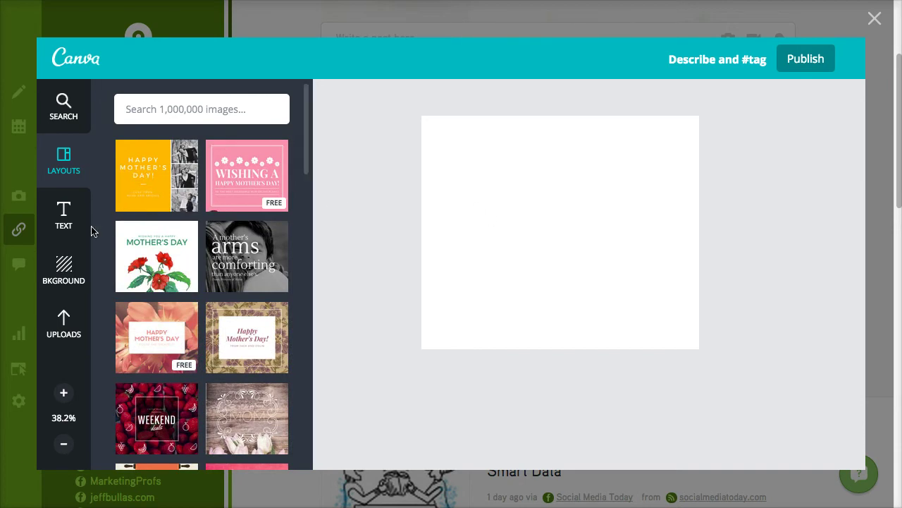
pyautogui.click(63, 323)
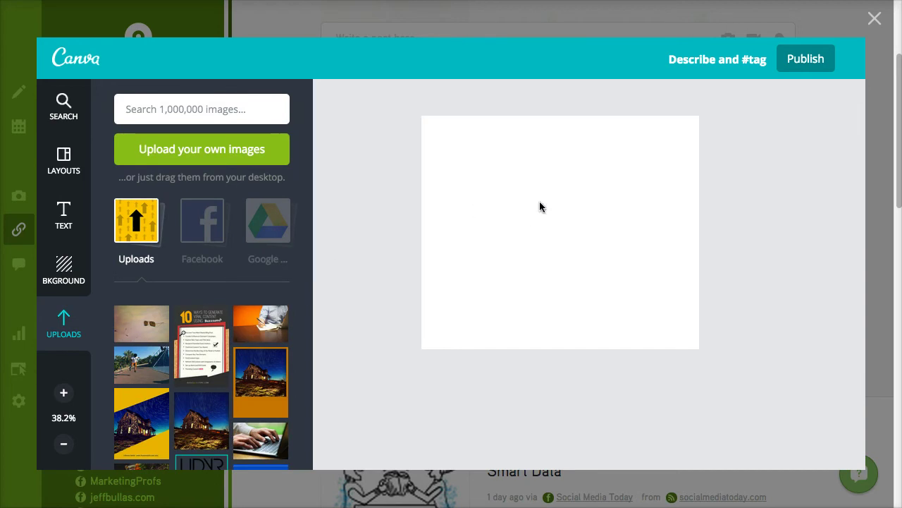
# Try the yellow Happy Mother's Day layout on the blank Canva design, and close the designer without publishing
pyautogui.click(51, 176)
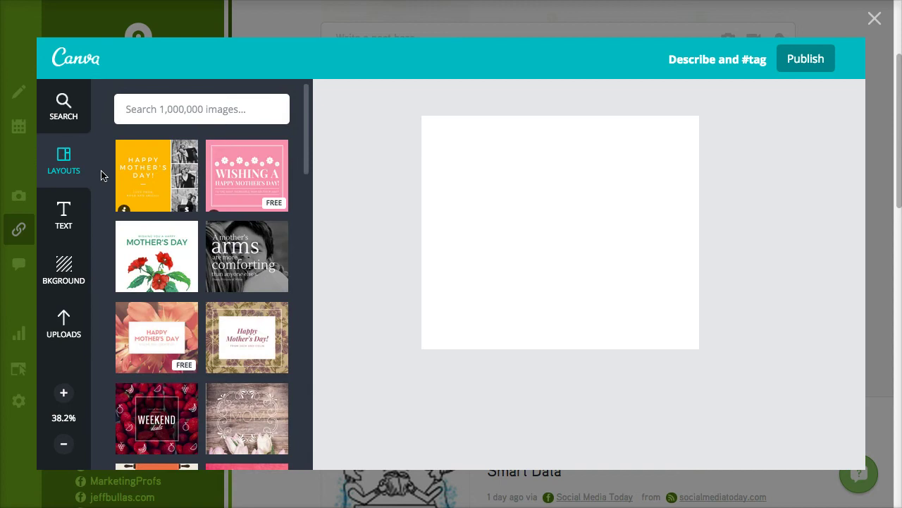
pyautogui.click(151, 171)
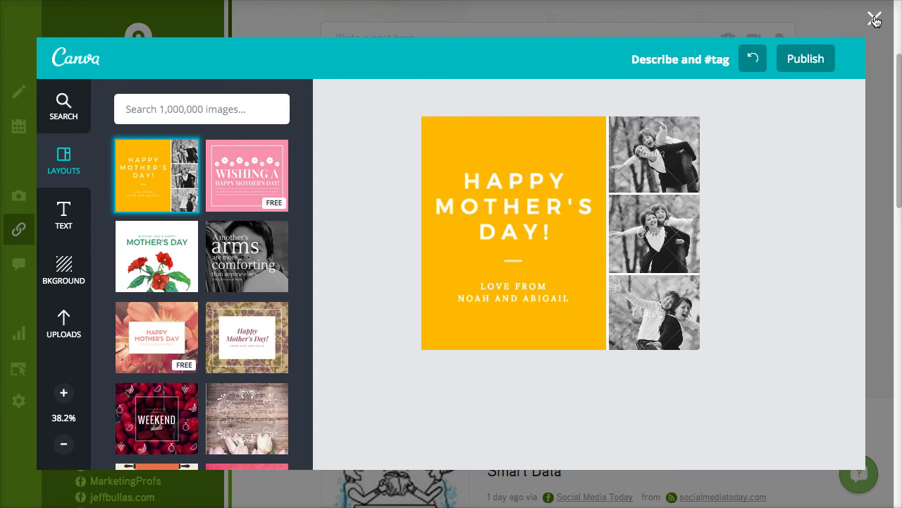
pyautogui.click(875, 19)
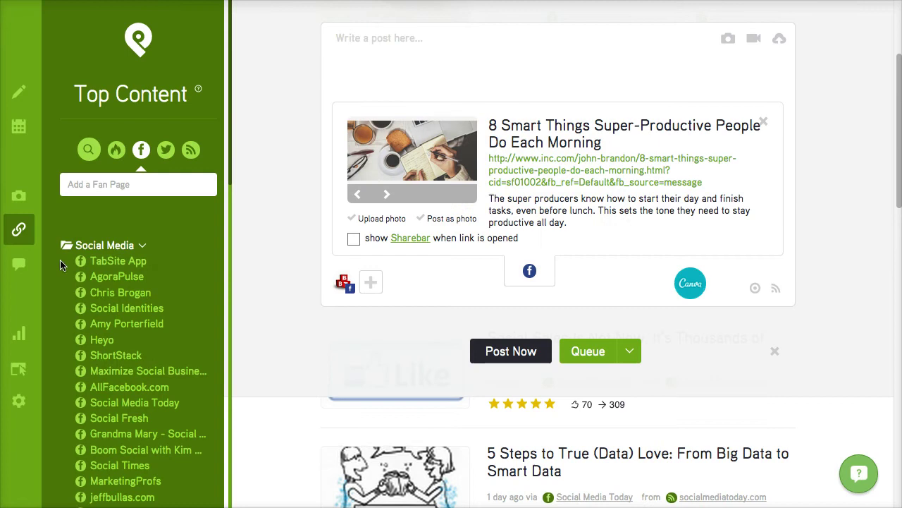
# Collapse the Social Media folder and look through the saved trending keywords, fan pages and blogs
pyautogui.click(144, 247)
pyautogui.scroll(-5, 152, 247)
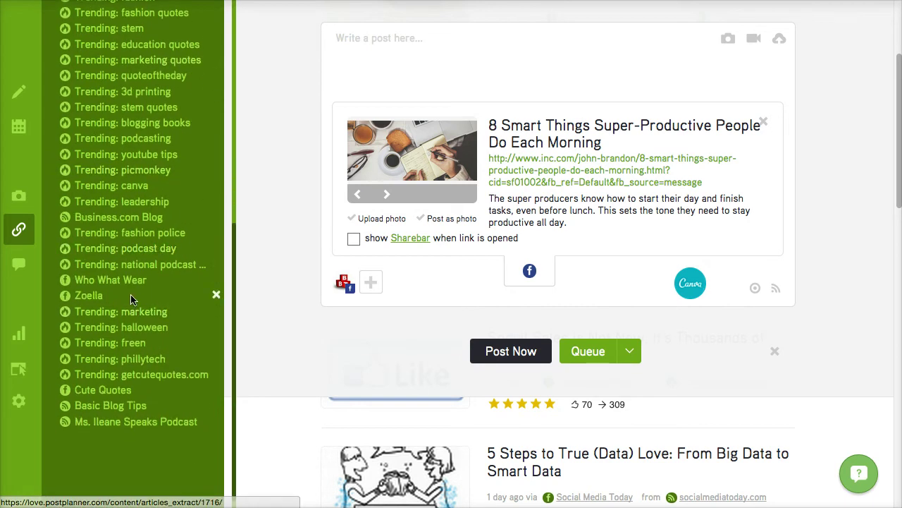
pyautogui.scroll(3, 131, 294)
pyautogui.scroll(3, 130, 294)
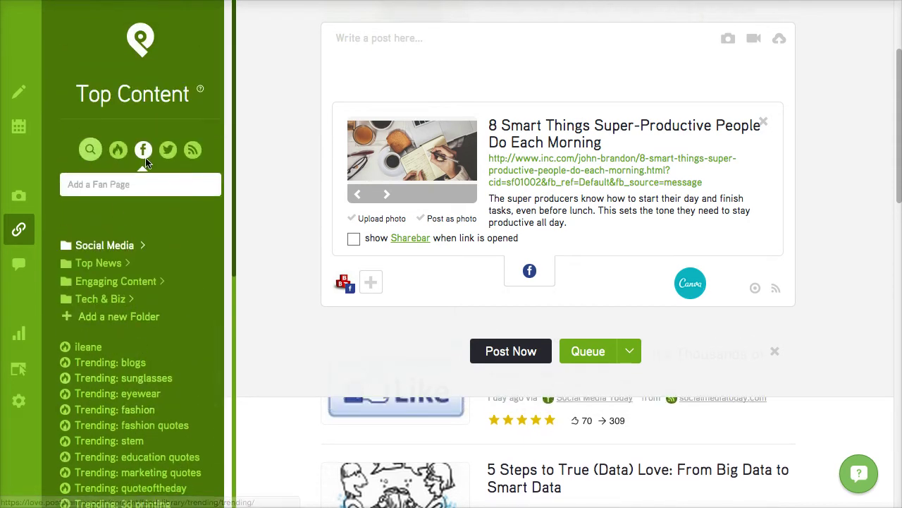
# View the options for adding a blog and a Twitter handle as Top Content sources
pyautogui.click(193, 149)
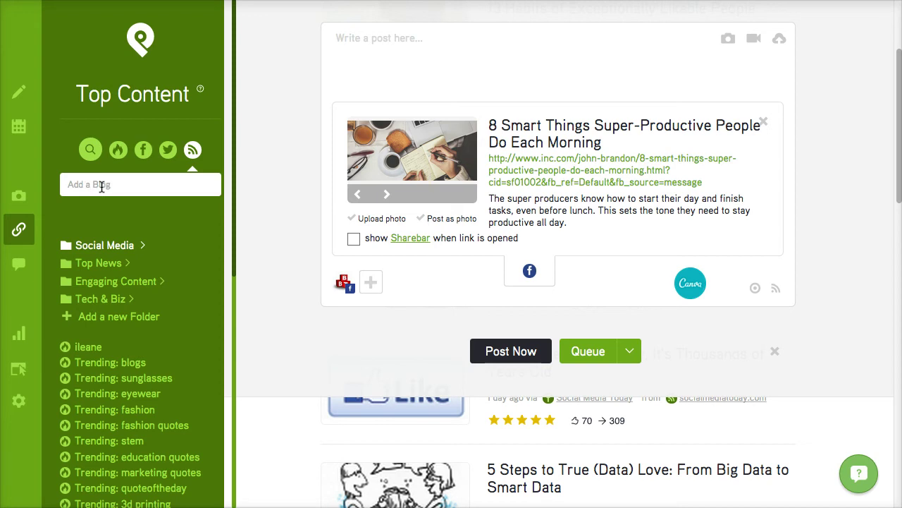
pyautogui.click(168, 149)
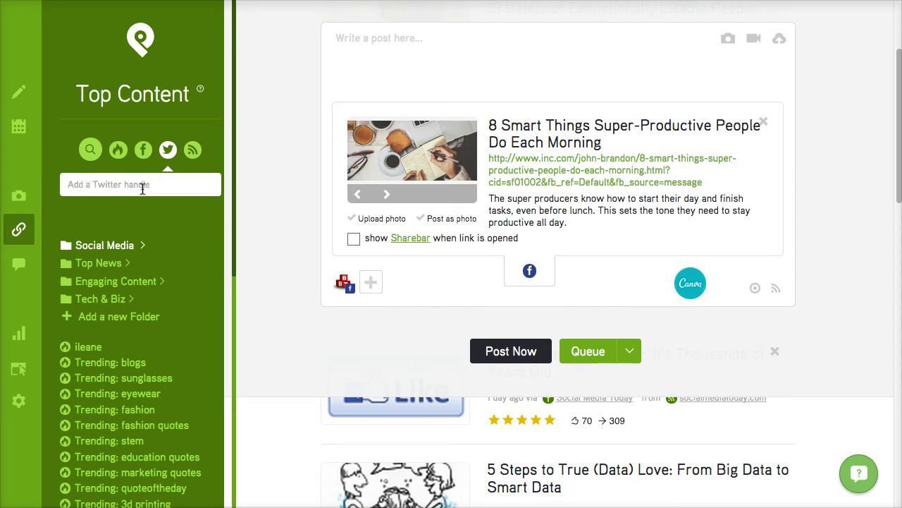
pyautogui.scroll(-5, 142, 189)
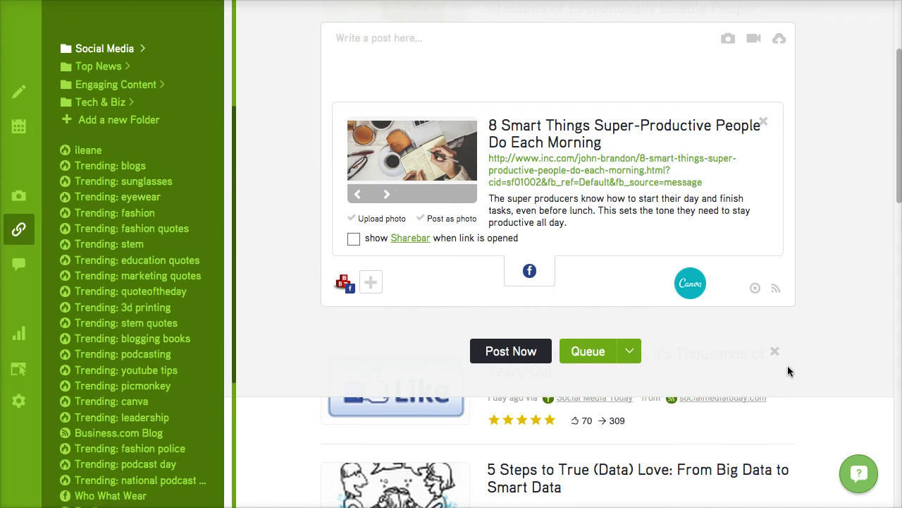
# Discard the draft post, and open the "Meerkat Beats Periscope To Android" article from the Social Media list for reading
pyautogui.click(775, 352)
pyautogui.scroll(-3, 837, 254)
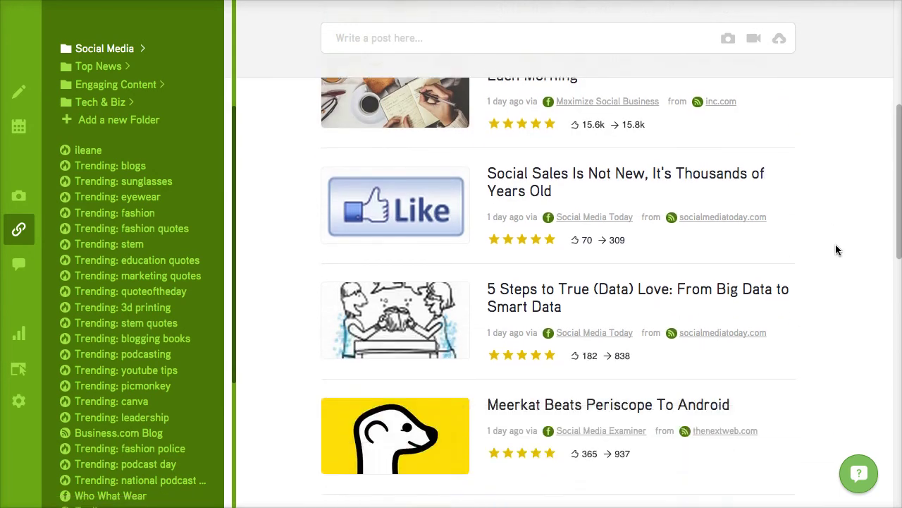
pyautogui.scroll(-4, 836, 250)
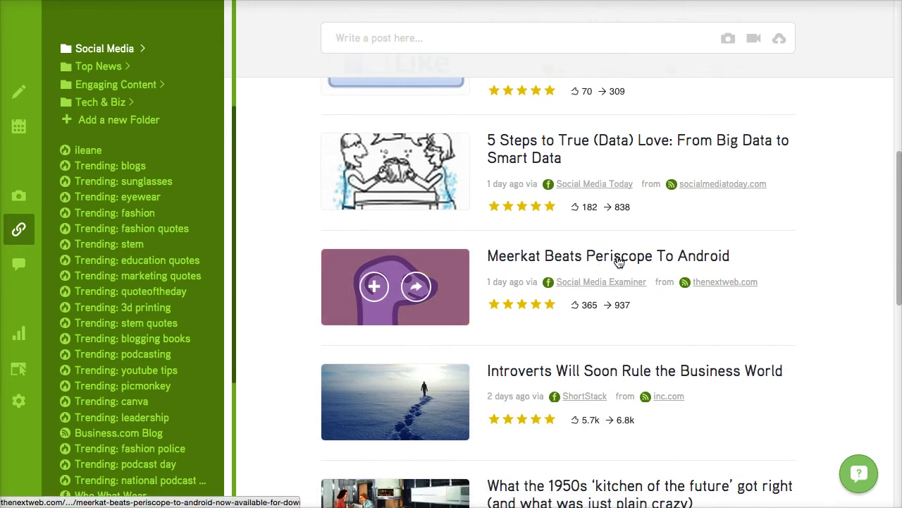
pyautogui.click(418, 290)
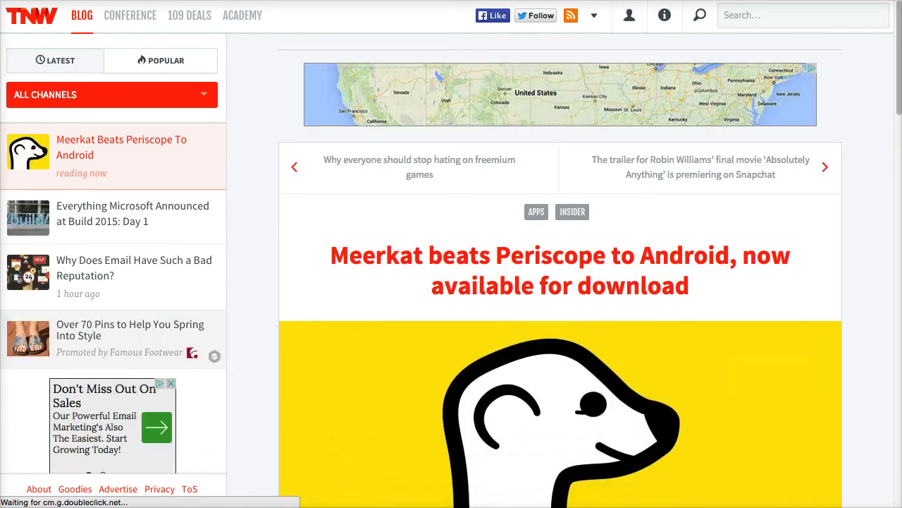
pyautogui.scroll(-5, 887, 227)
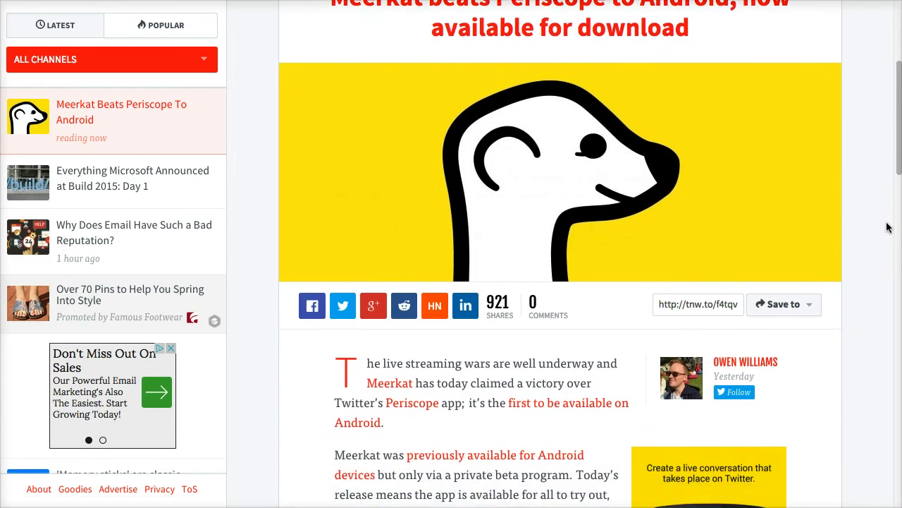
# Read through the Meerkat article down to its discussion comments and return to the headline
pyautogui.scroll(-10, 887, 227)
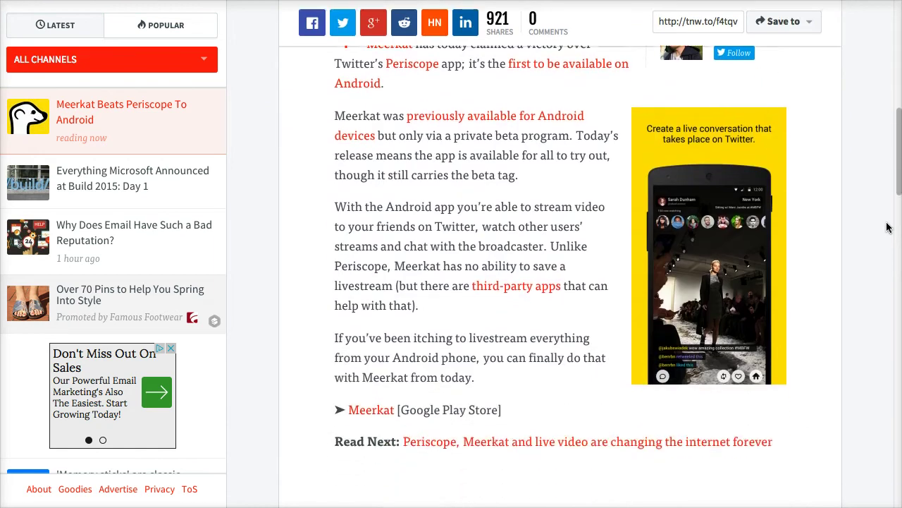
pyautogui.scroll(-12, 886, 227)
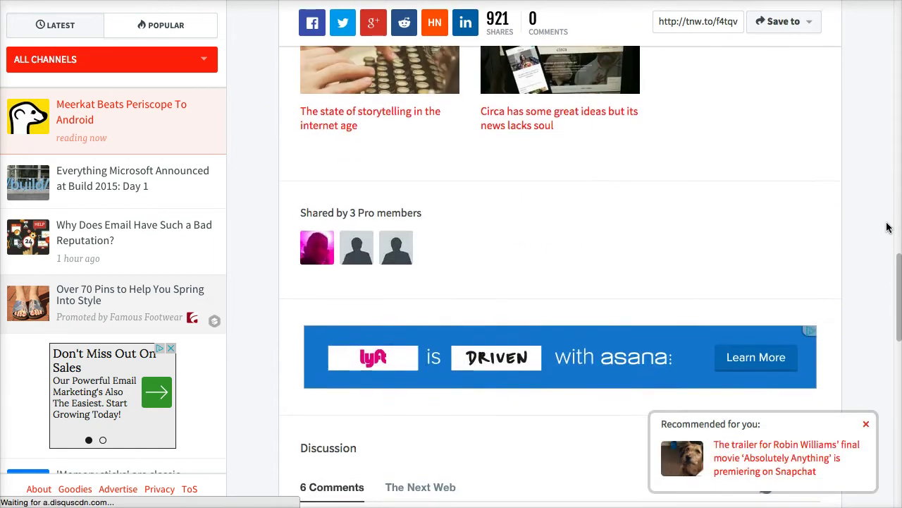
pyautogui.scroll(-5, 887, 227)
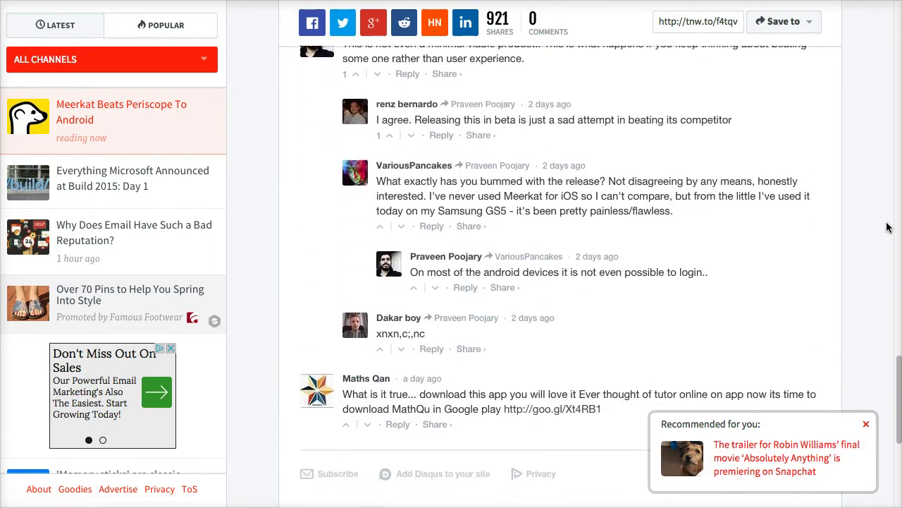
pyautogui.scroll(8, 887, 227)
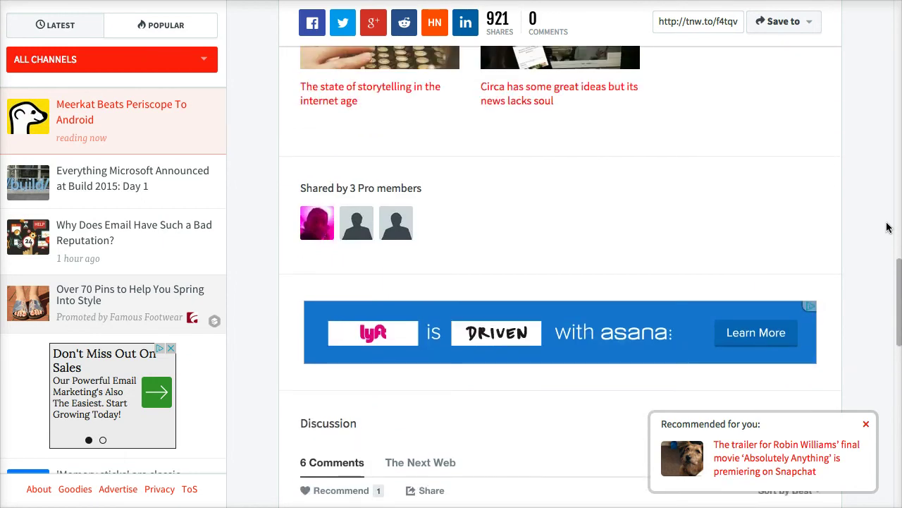
pyautogui.scroll(15, 887, 227)
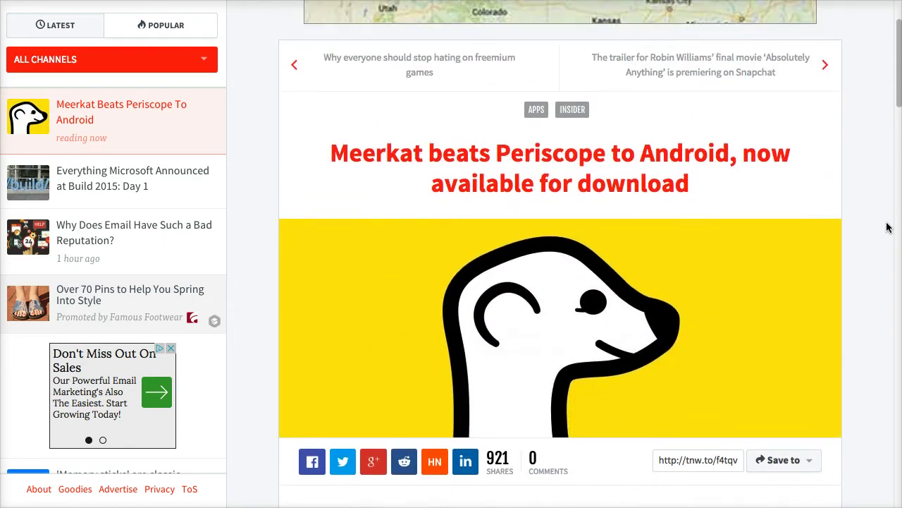
pyautogui.scroll(3, 887, 227)
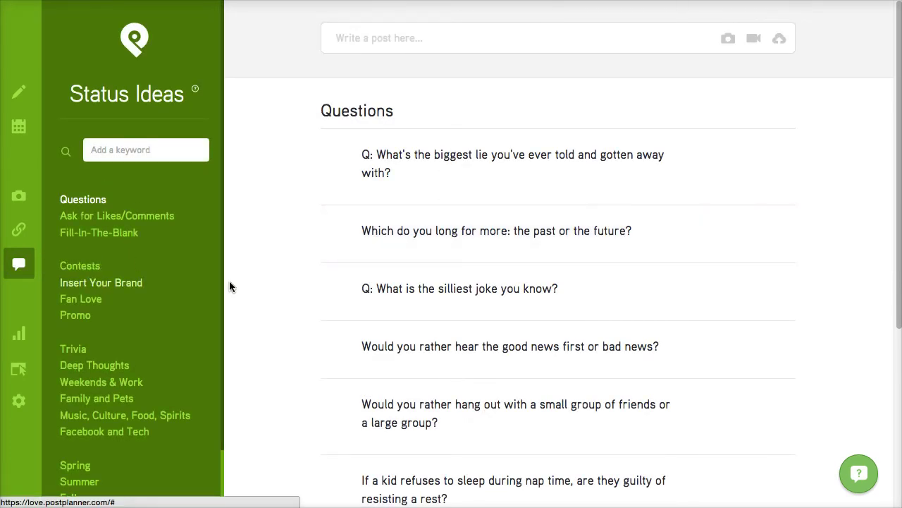
# Look through the suggested statuses in the Questions category of Status Ideas
pyautogui.moveTo(559, 300)
pyautogui.scroll(-5, 559, 300)
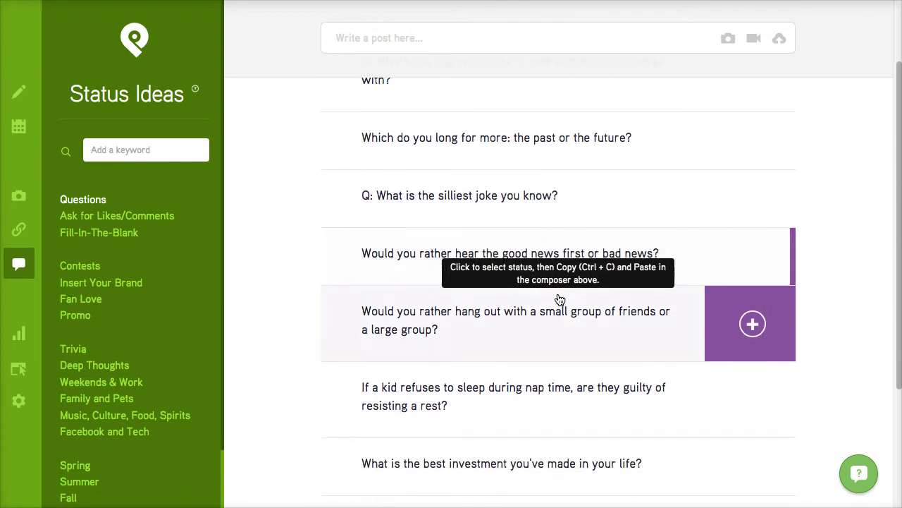
pyautogui.scroll(-4, 559, 300)
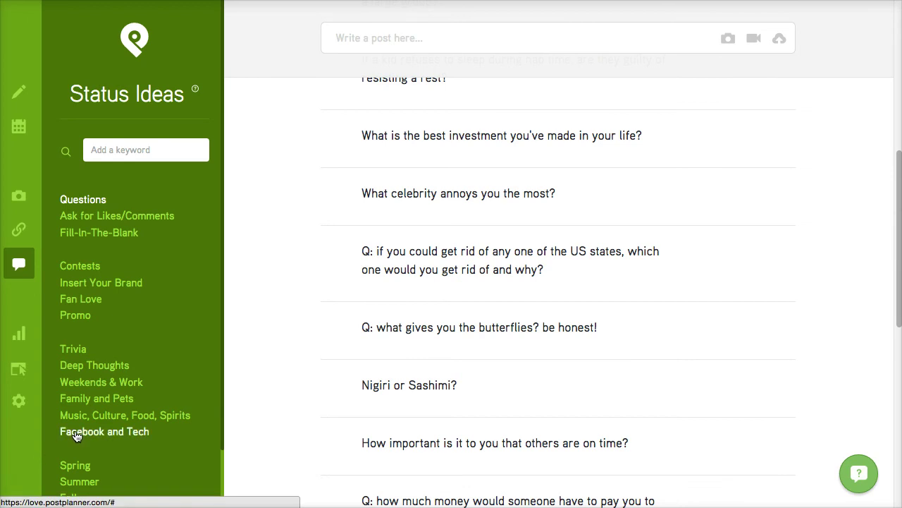
# Search the status ideas for the keyword "Maya Angelou" and browse the quotes for one to post
pyautogui.click(94, 151)
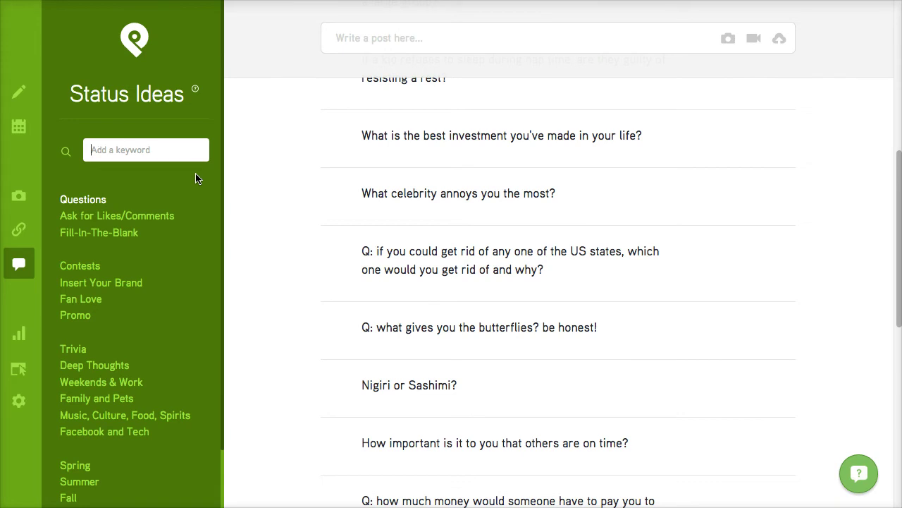
pyautogui.write('Maya Angelou')
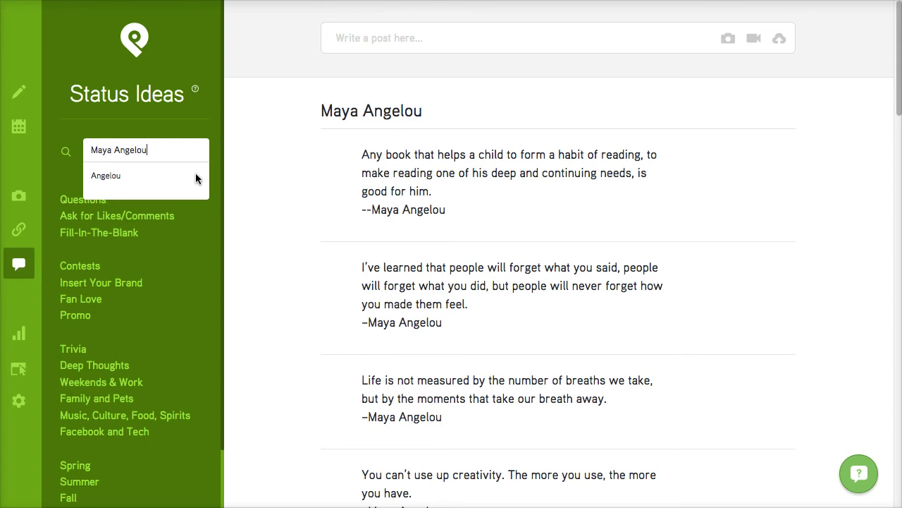
pyautogui.scroll(-2, 540, 179)
pyautogui.scroll(-10, 540, 180)
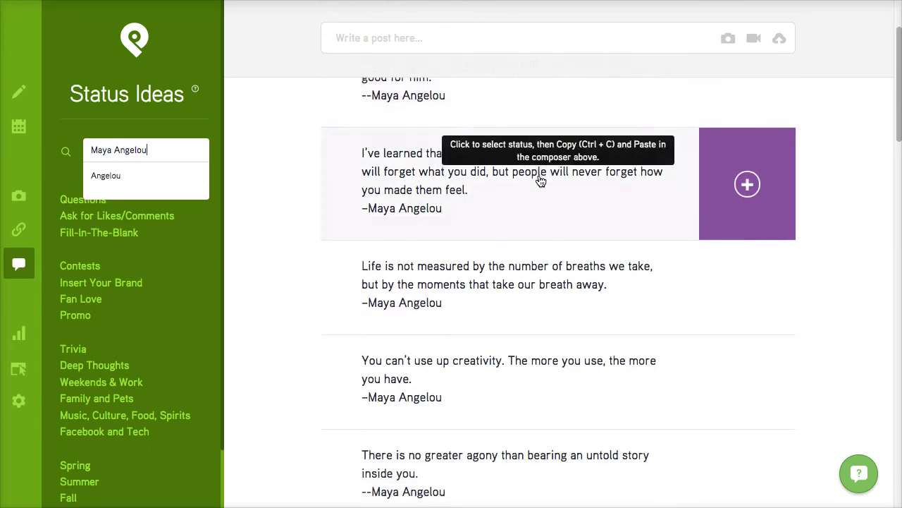
pyautogui.scroll(-10, 540, 181)
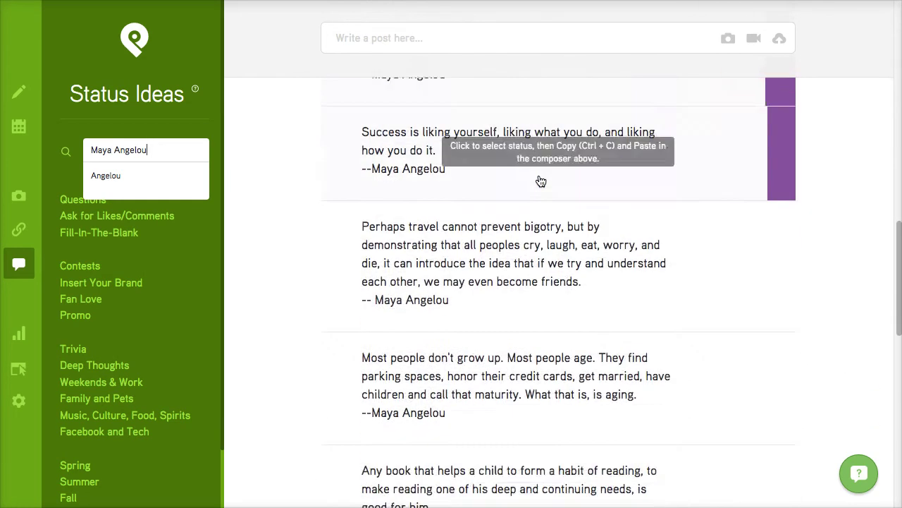
pyautogui.scroll(-10, 540, 181)
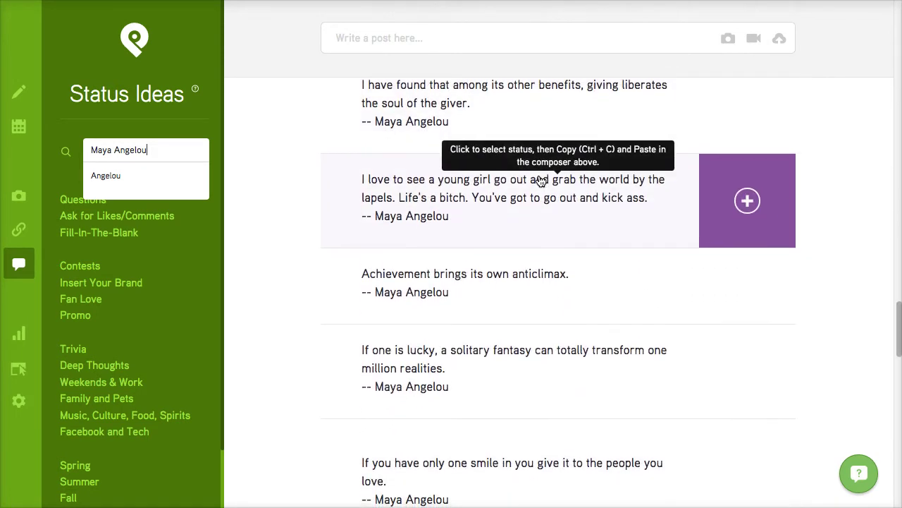
# Copy the Maya Angelou quote beginning "I love to see a young girl go out" into the post composer
pyautogui.click(741, 197)
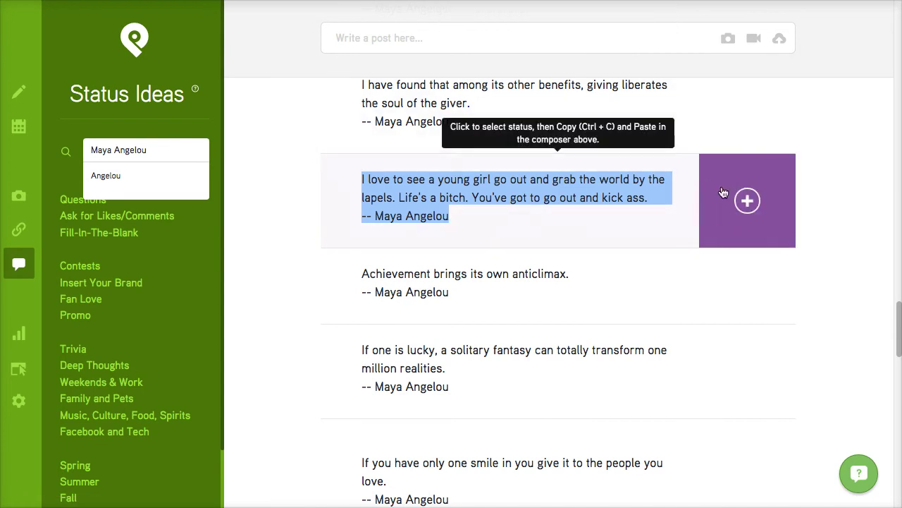
pyautogui.rightClick(420, 203)
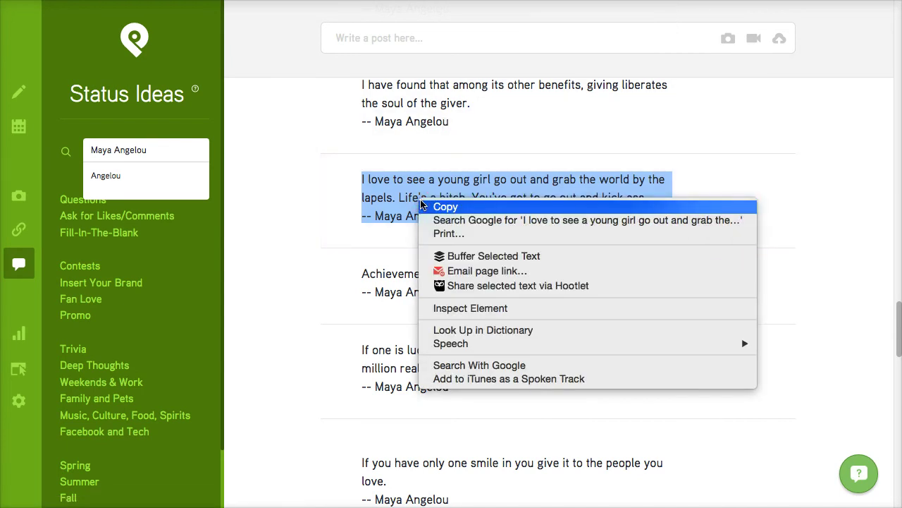
pyautogui.click(433, 207)
pyautogui.click(348, 37)
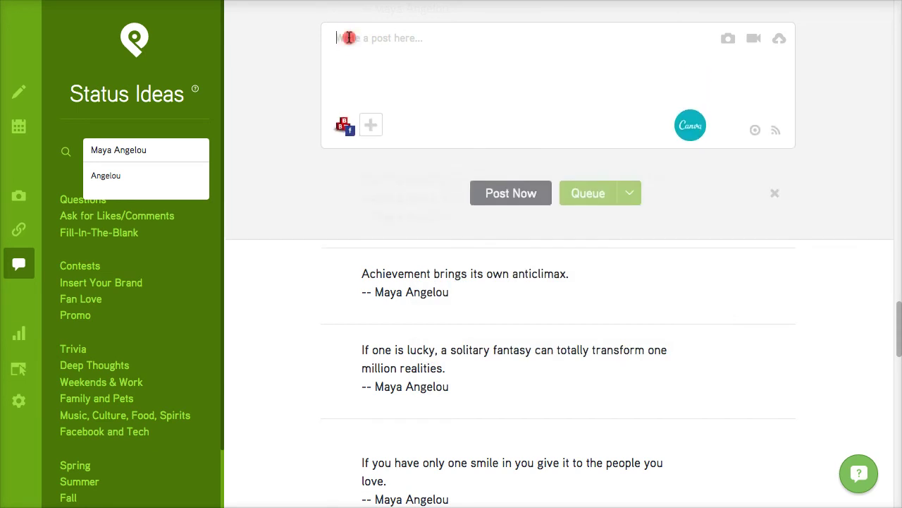
pyautogui.rightClick(348, 37)
pyautogui.click(381, 105)
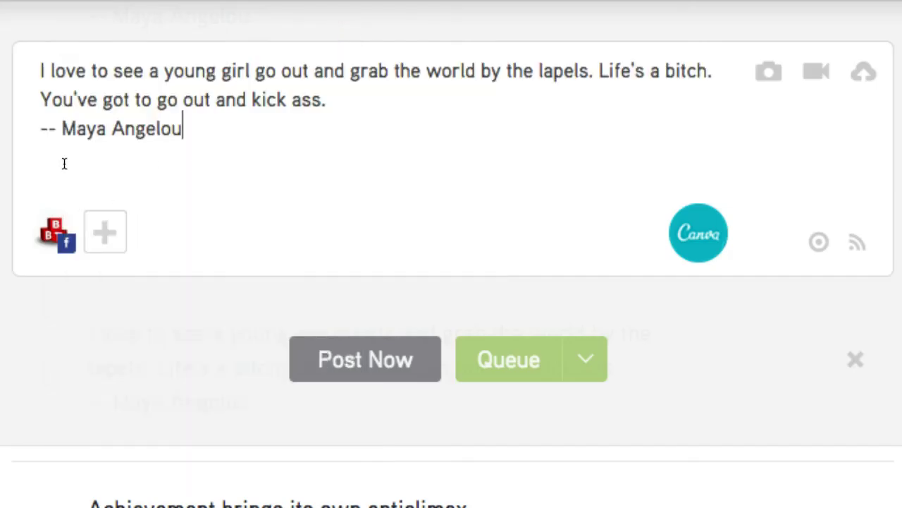
# Add the middle Twitter account as the post's destination and remove the Basic Blog Tips Facebook page
pyautogui.click(105, 244)
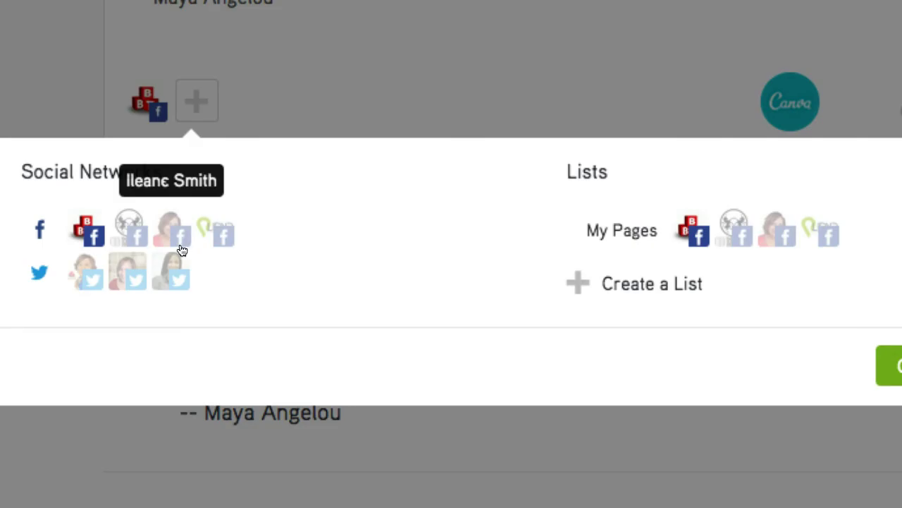
pyautogui.click(133, 280)
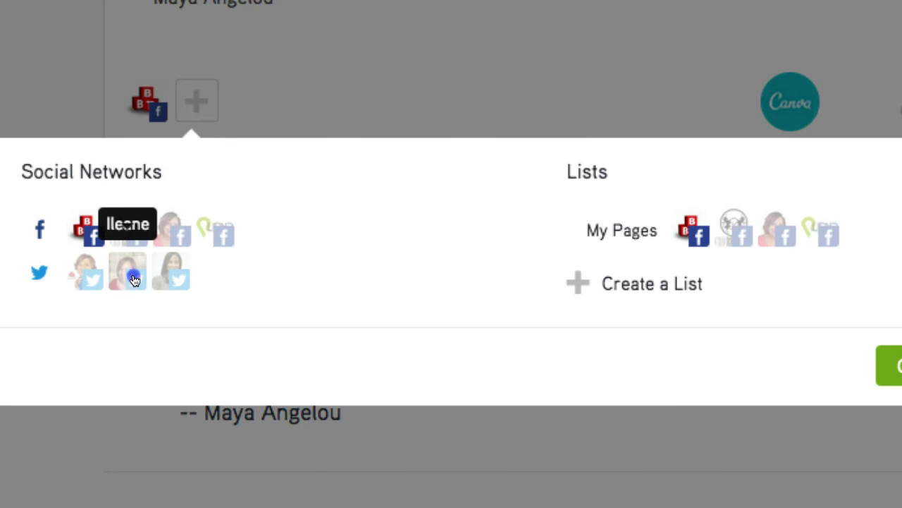
pyautogui.click(89, 233)
pyautogui.click(889, 365)
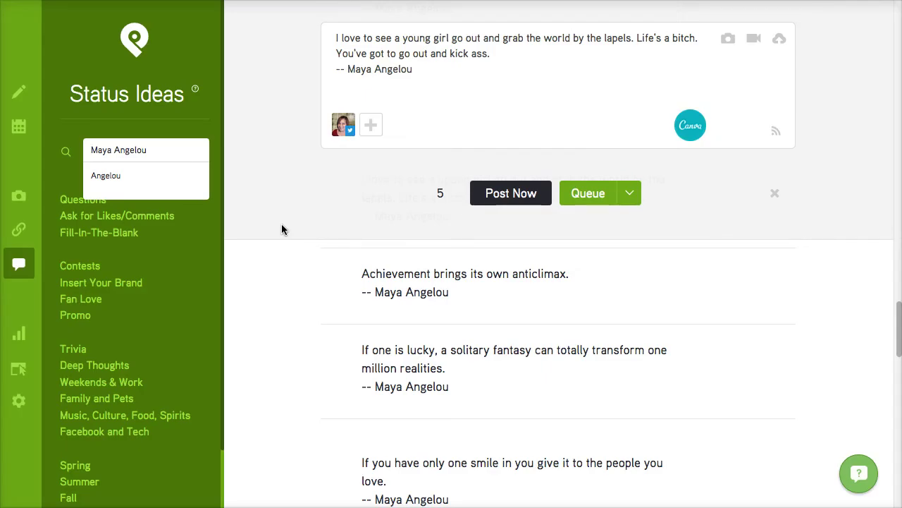
pyautogui.scroll(-5, 281, 229)
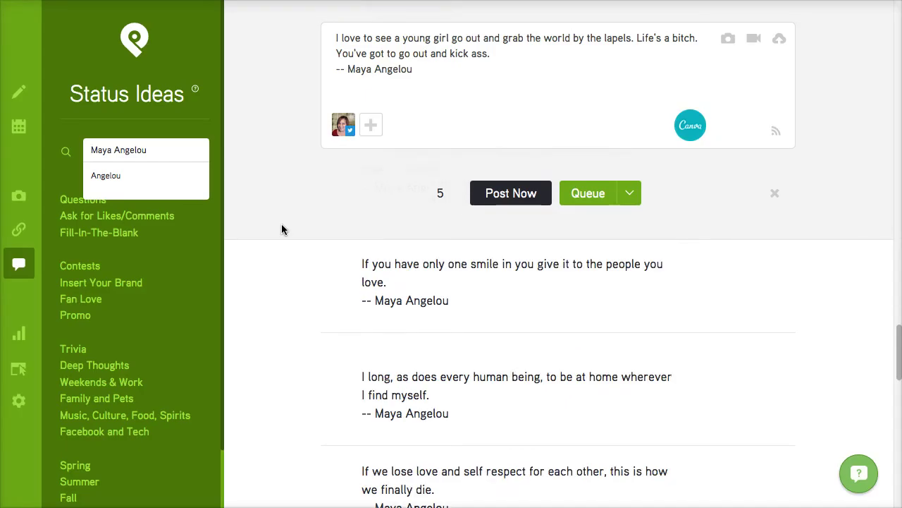
# View the activity of the Maya Angelou quote tweet on Twitter, and the Ayn Rand quote and its next post on Instagram
pyautogui.moveTo(344, 432)
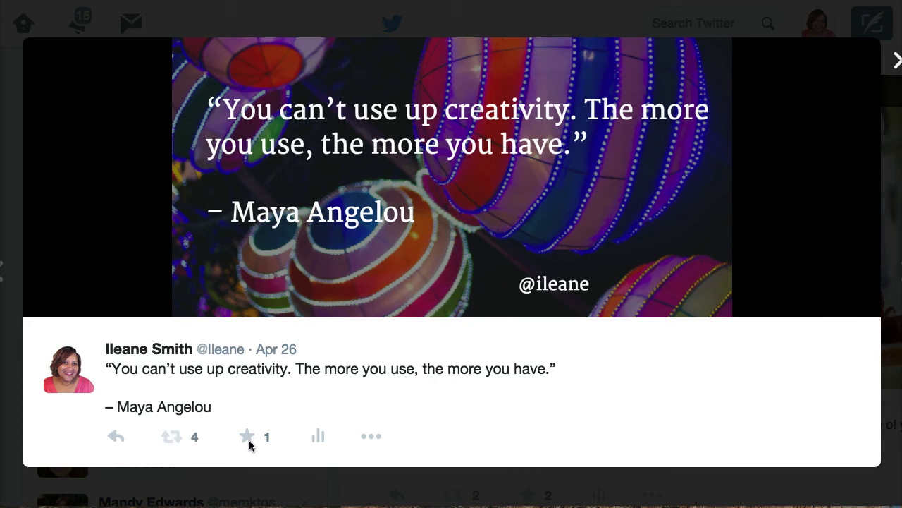
pyautogui.click(319, 439)
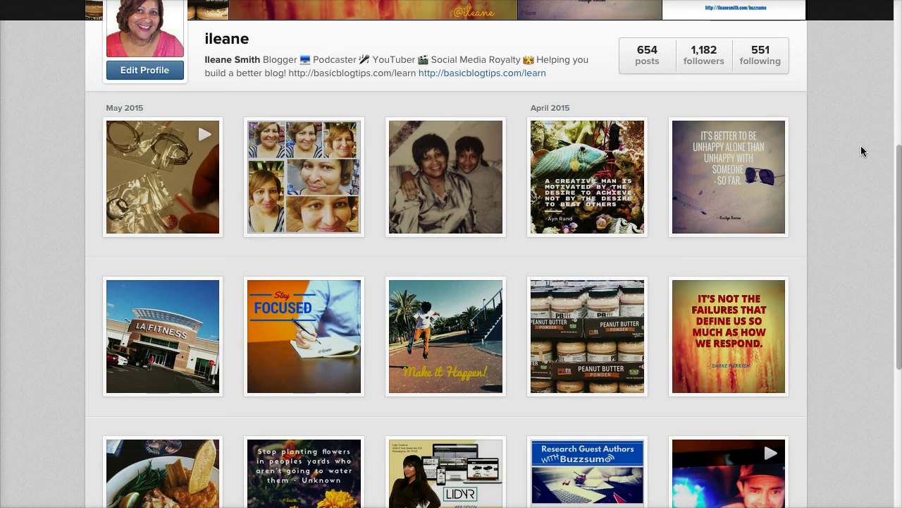
pyautogui.click(587, 189)
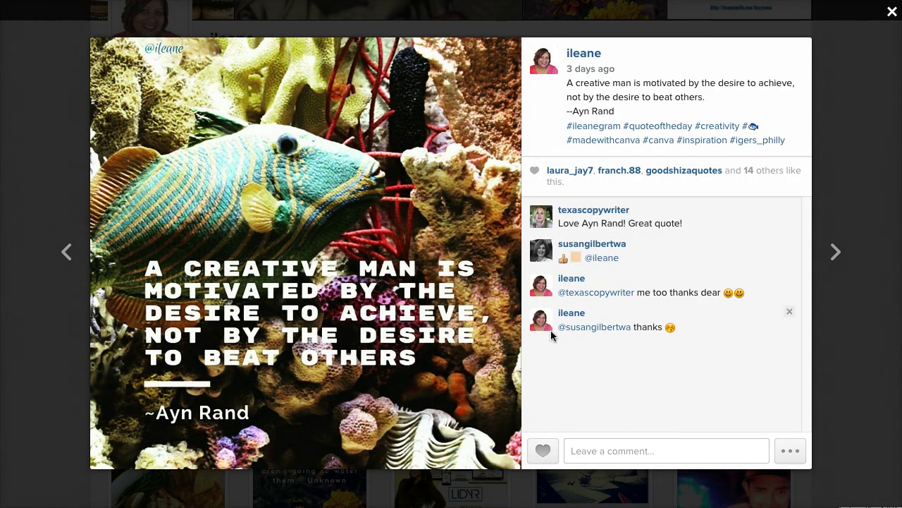
pyautogui.click(835, 251)
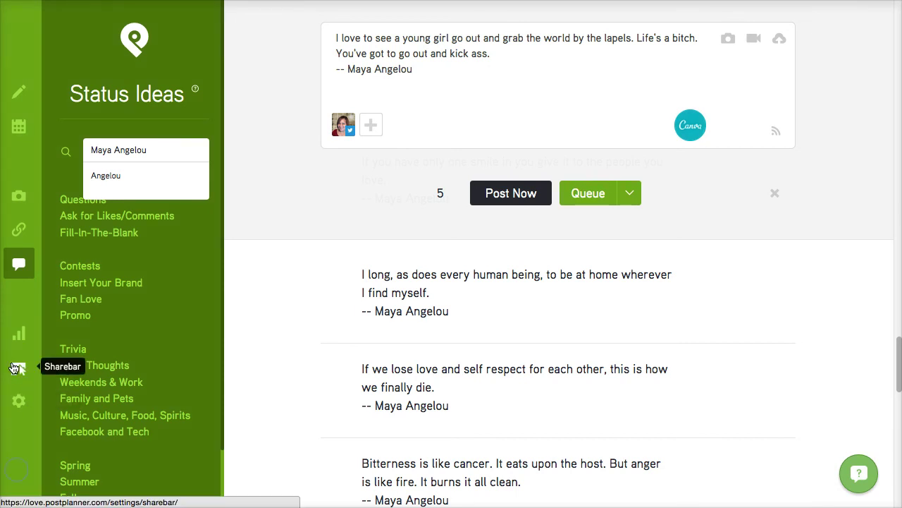
# View Post Planner's Sharebar settings, and follow the logo link in the blog post's live sharebar to look through the course site
pyautogui.click(15, 368)
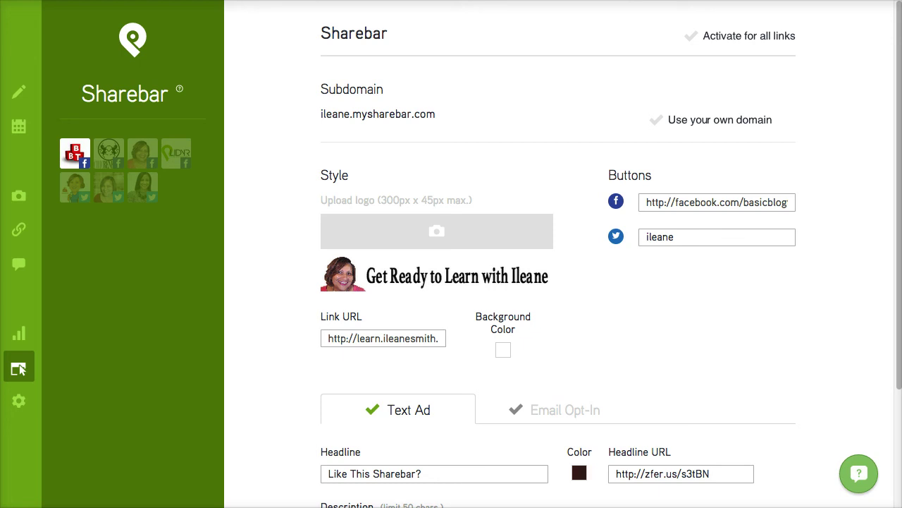
pyautogui.click(19, 369)
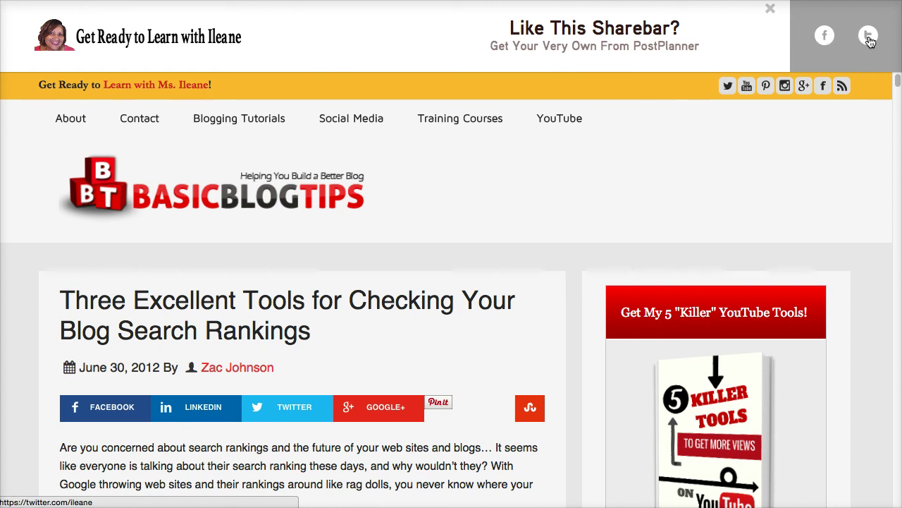
pyautogui.click(127, 42)
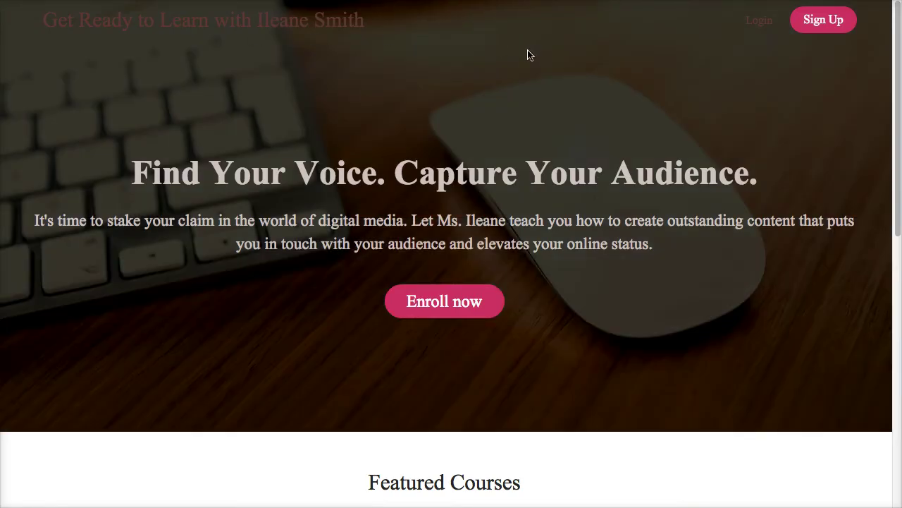
pyautogui.scroll(-2, 530, 55)
pyautogui.scroll(-3, 532, 55)
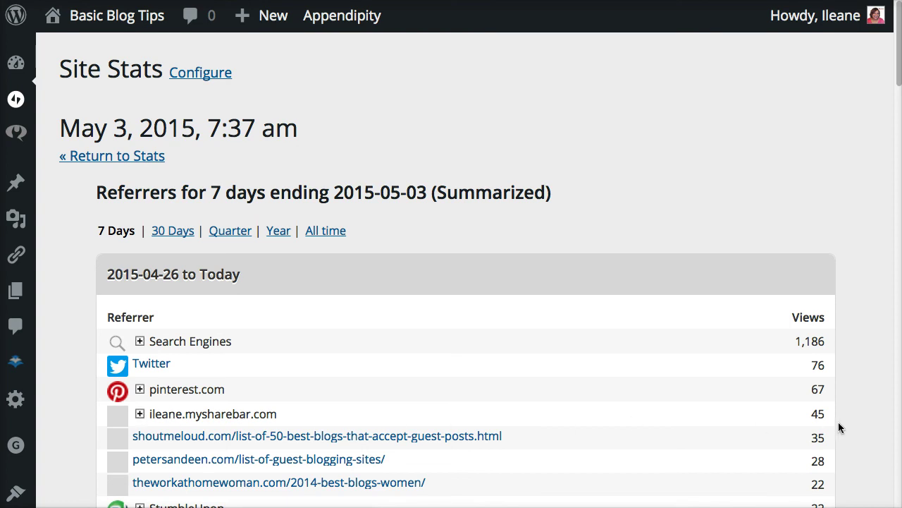
# Expand the mysharebar.com entry in the WordPress 7-day referrers and examine the views for each shared link
pyautogui.click(140, 415)
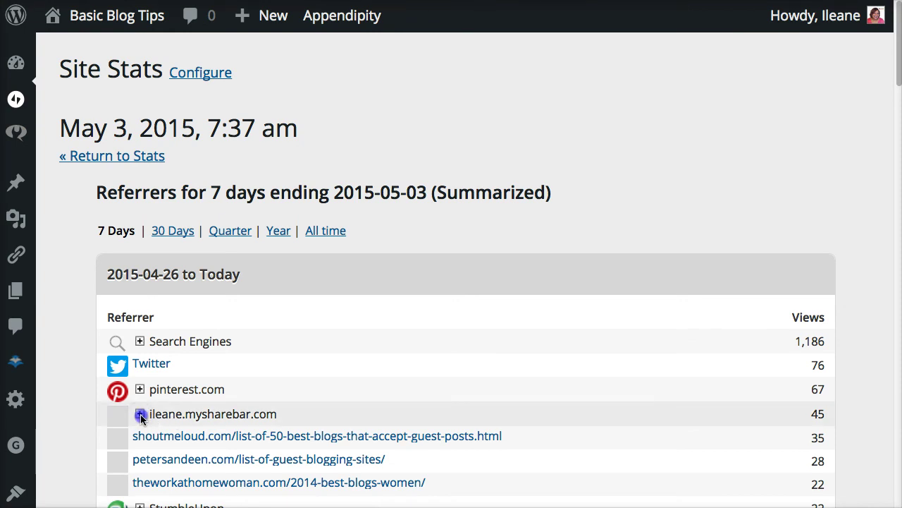
pyautogui.scroll(-1, 399, 457)
pyautogui.scroll(-2, 400, 457)
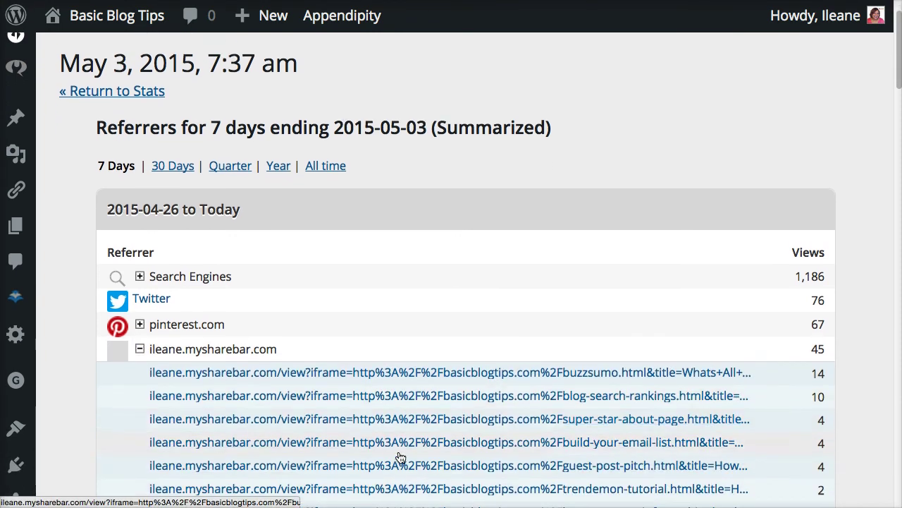
pyautogui.scroll(-6, 606, 374)
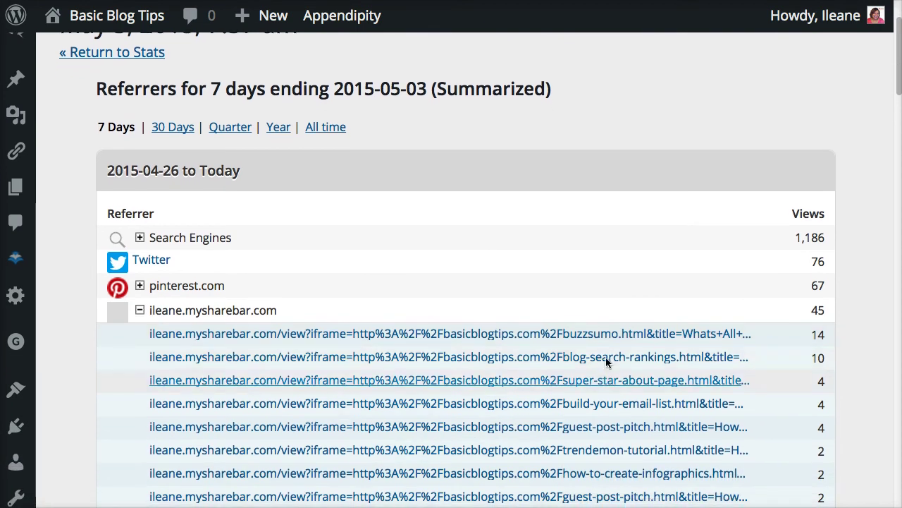